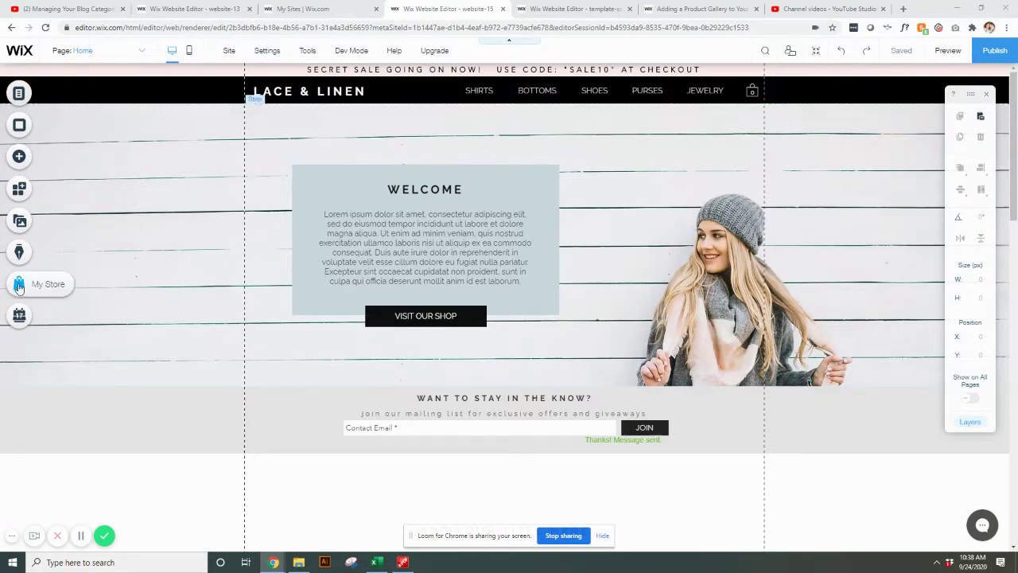
Open the My Store panel from the left sidebar to show the Store Manager
left_click(19, 287)
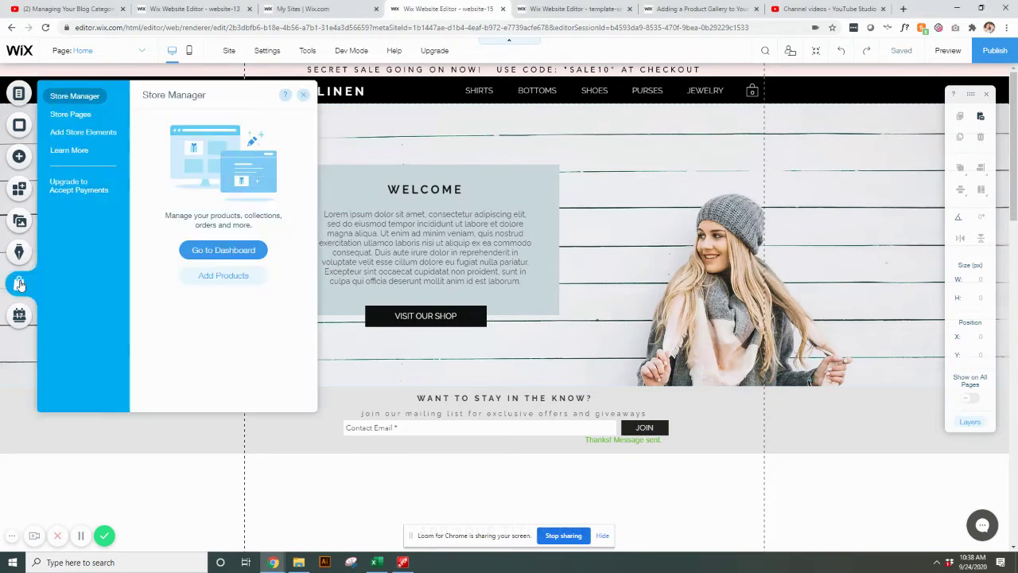
Add a new product so a blank Untitled Product form loads in the dashboard
left_click(231, 283)
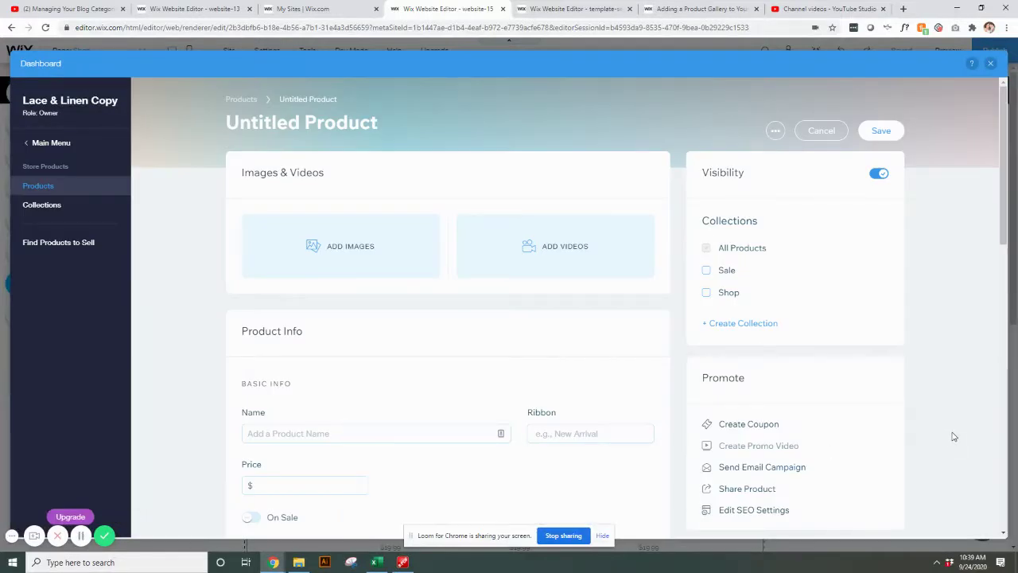
left_click(311, 121)
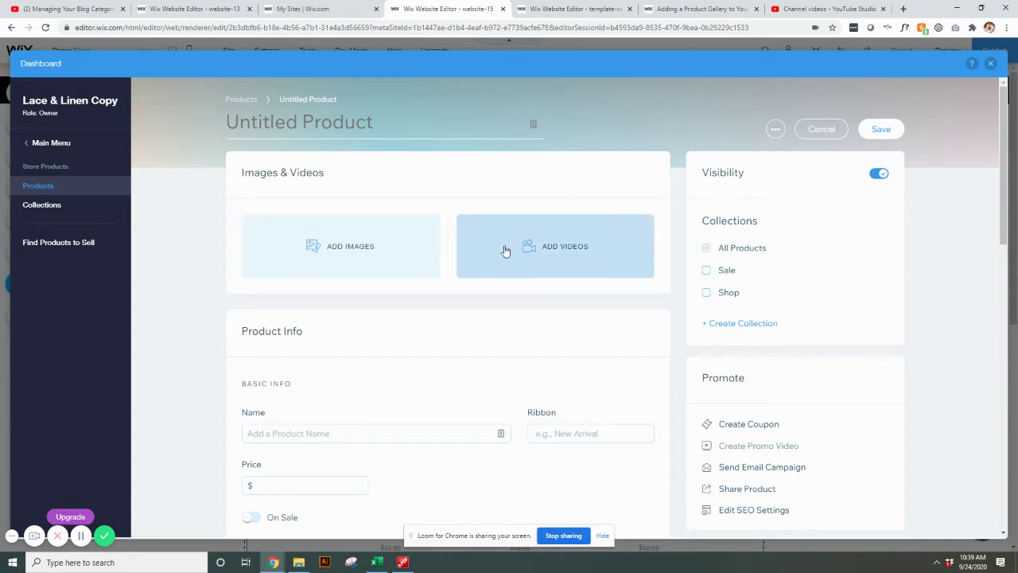
scroll(485, 314, "down", 2)
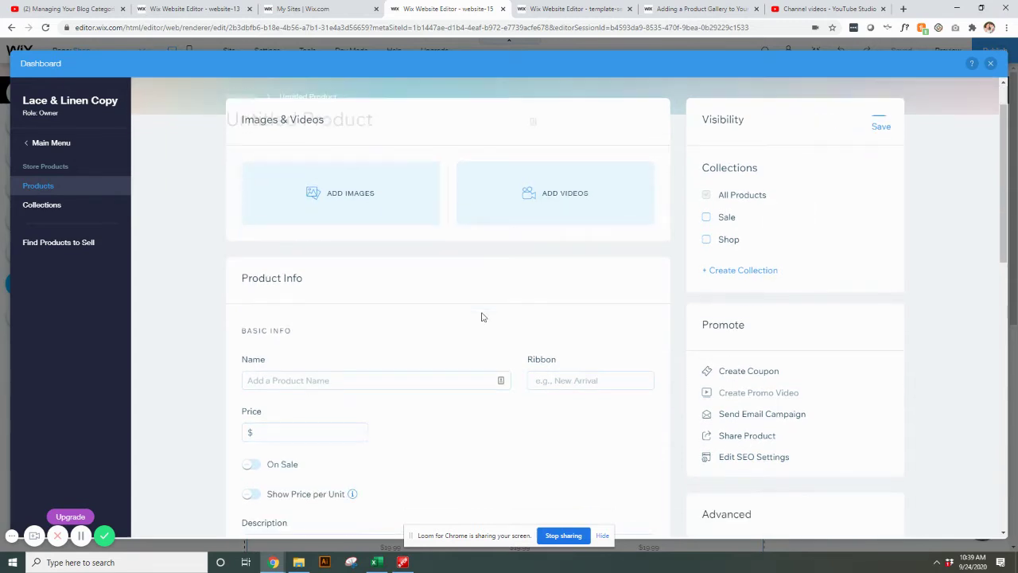
left_click(308, 328)
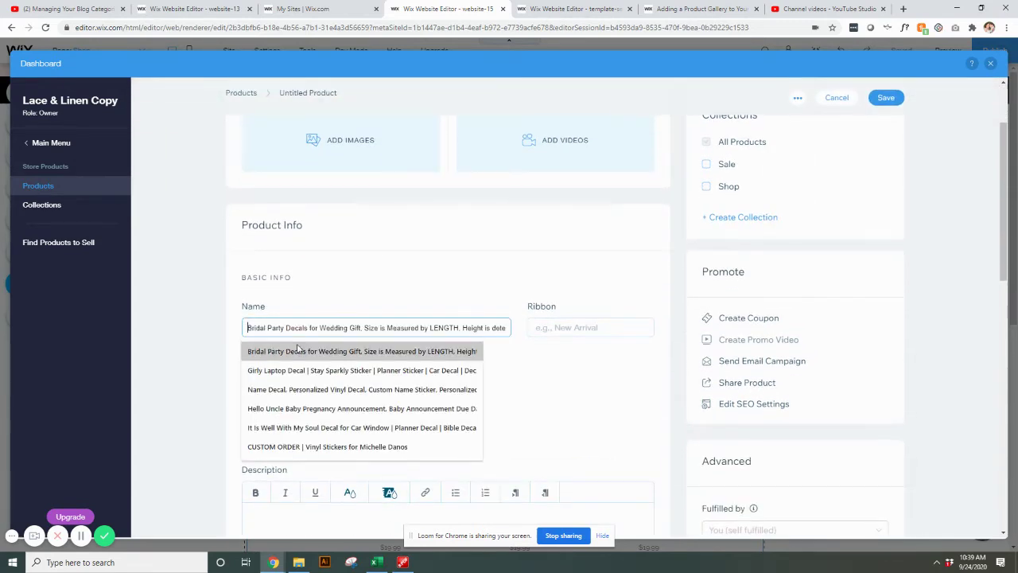
scroll(362, 262, "up", 2)
left_click(433, 328)
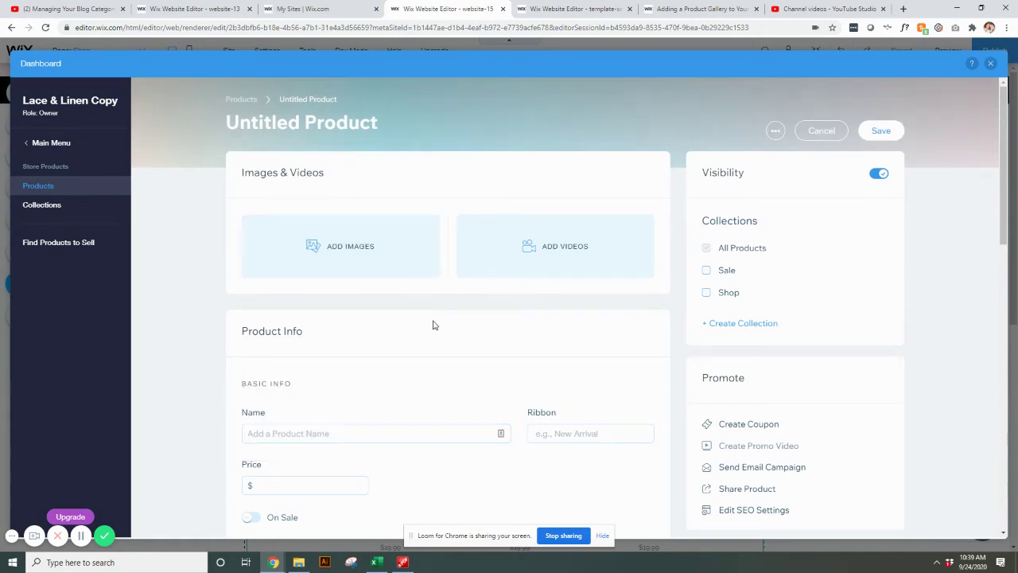
scroll(648, 400, "down", 1)
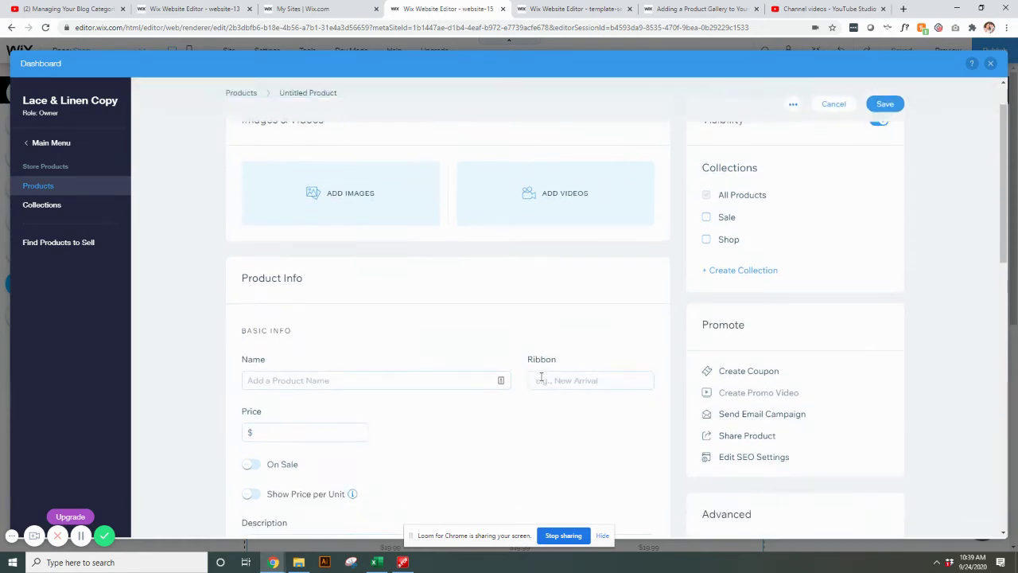
scroll(579, 382, "down", 1)
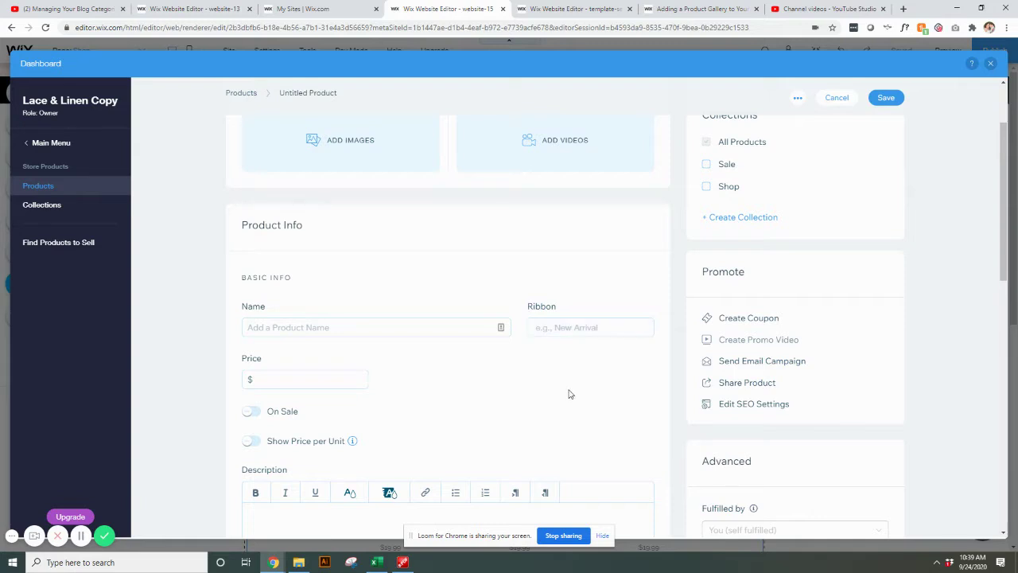
scroll(568, 391, "down", 2)
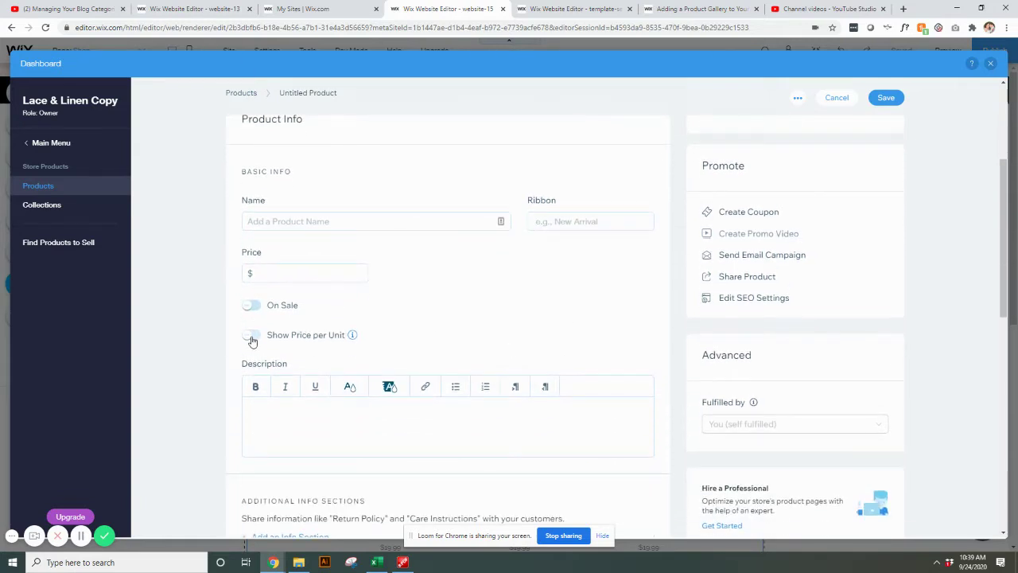
scroll(381, 342, "down", 2)
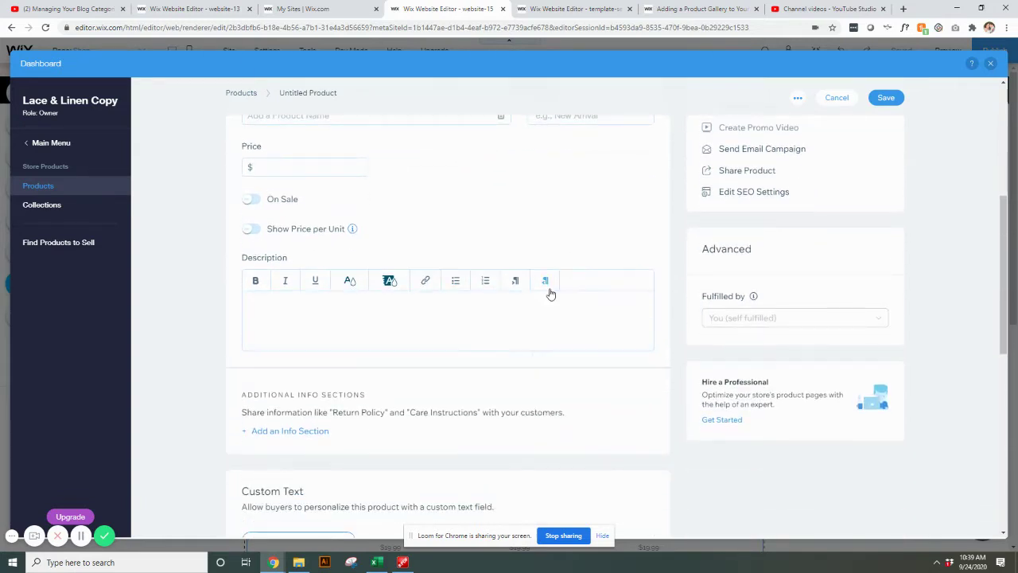
scroll(383, 335, "down", 2)
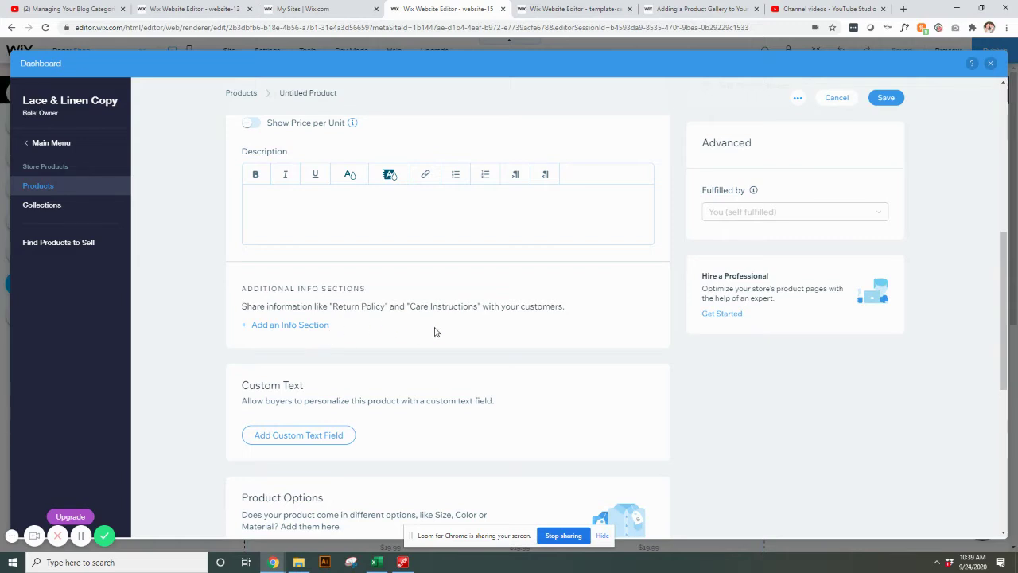
scroll(488, 345, "down", 2)
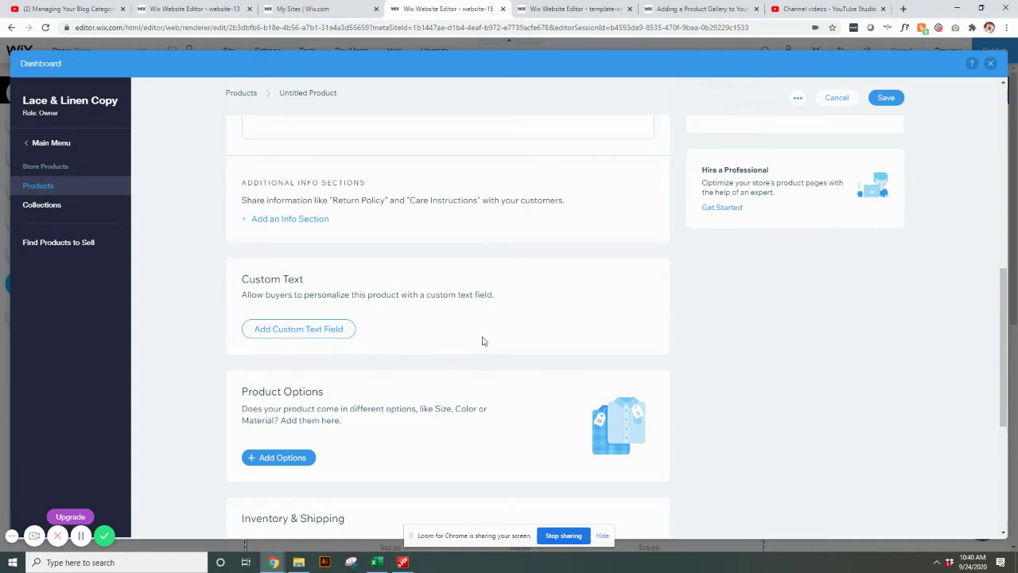
scroll(482, 341, "down", 2)
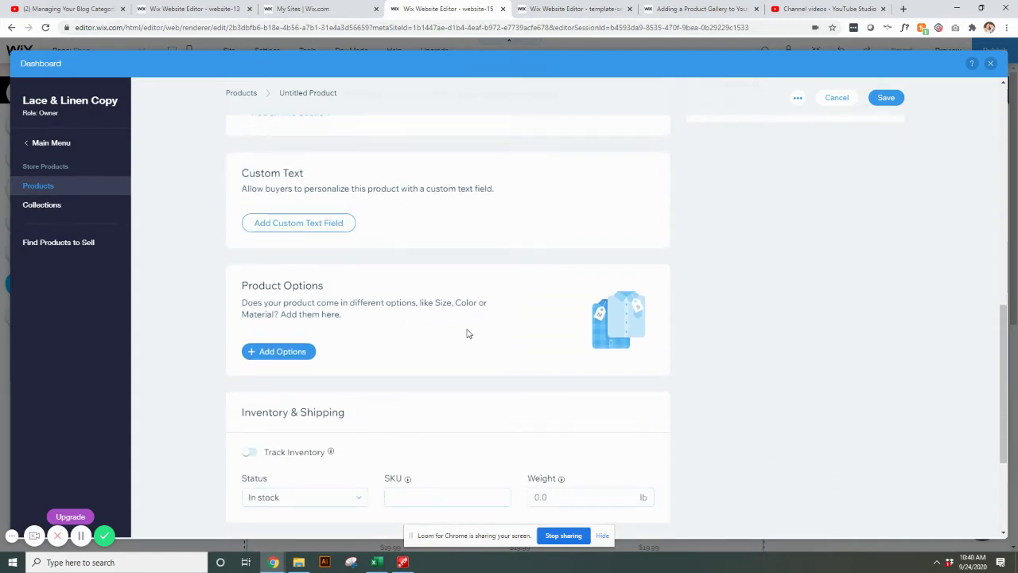
left_click_drag(436, 304, 478, 305)
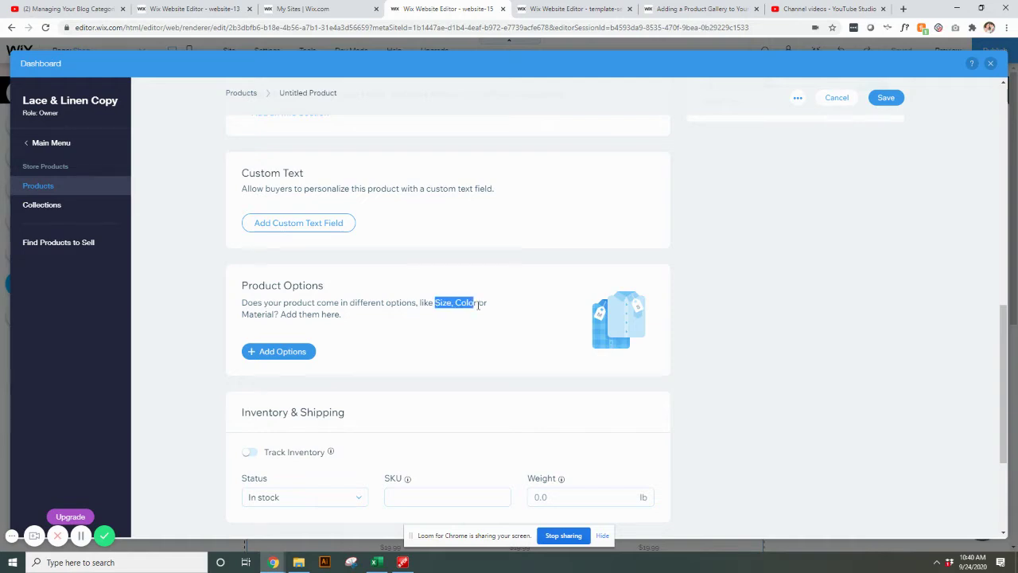
left_click(422, 326)
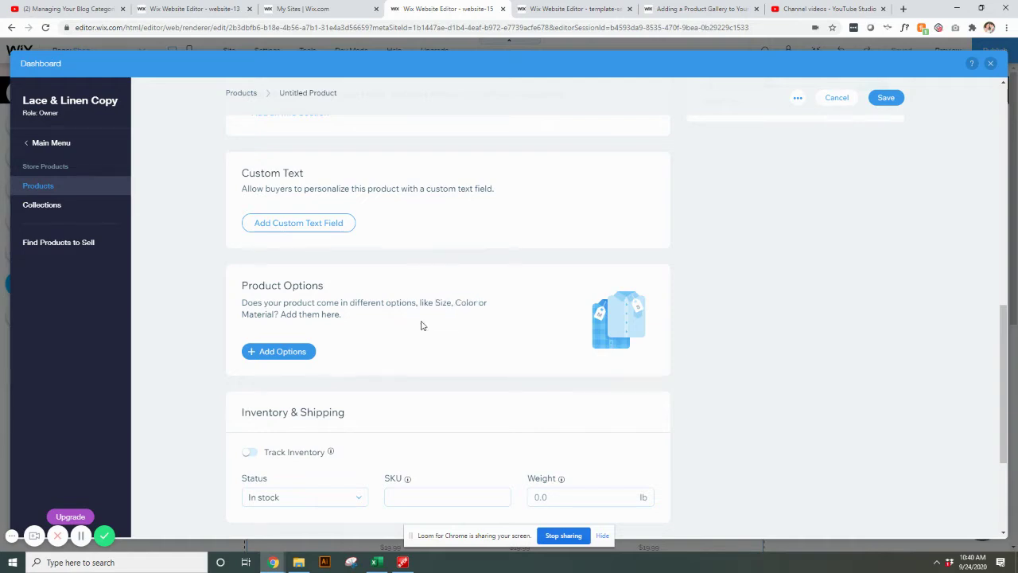
left_click(275, 351)
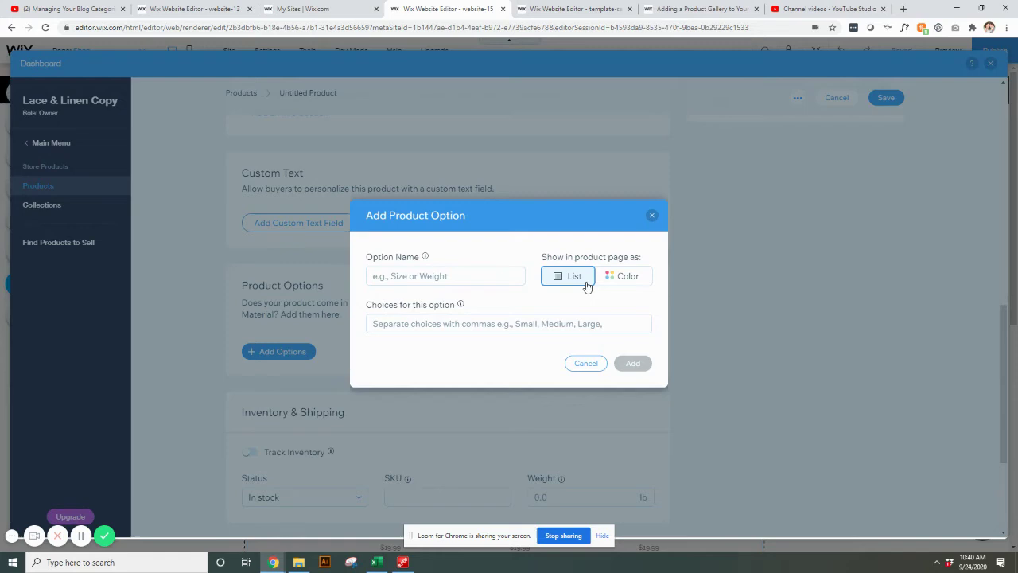
left_click(622, 280)
left_click(570, 280)
left_click(652, 219)
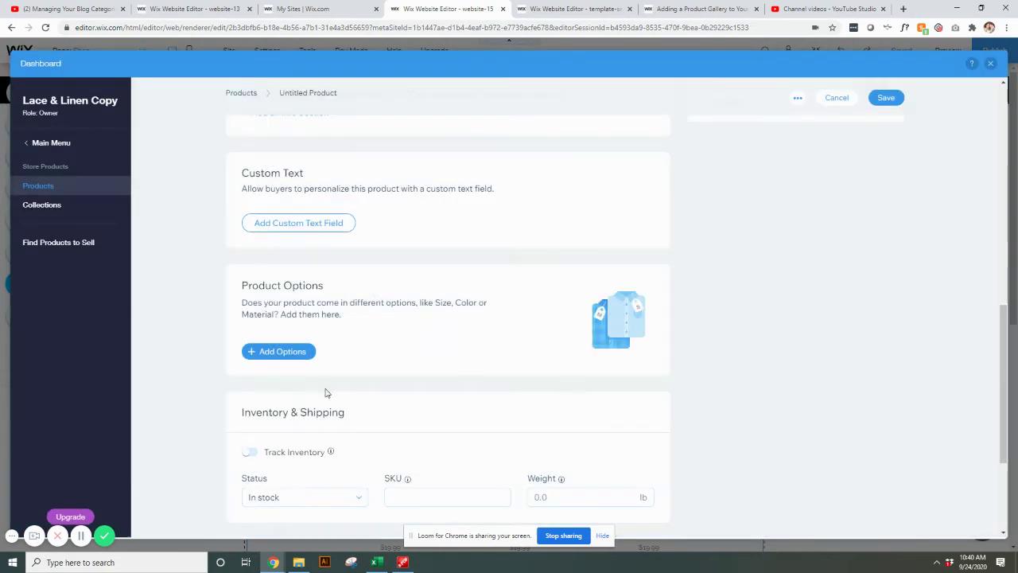
scroll(478, 338, "down", 2)
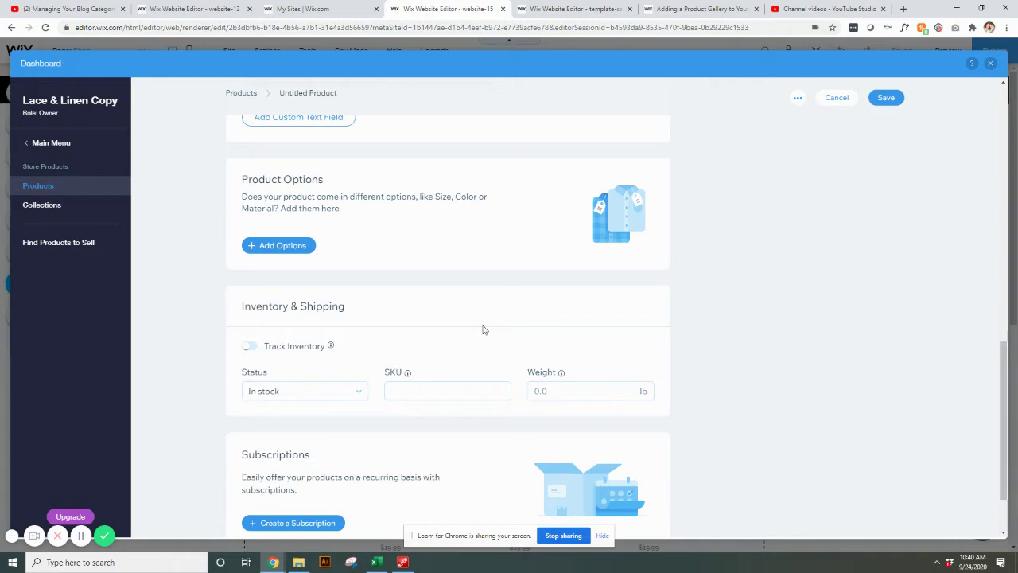
scroll(483, 329, "down", 1)
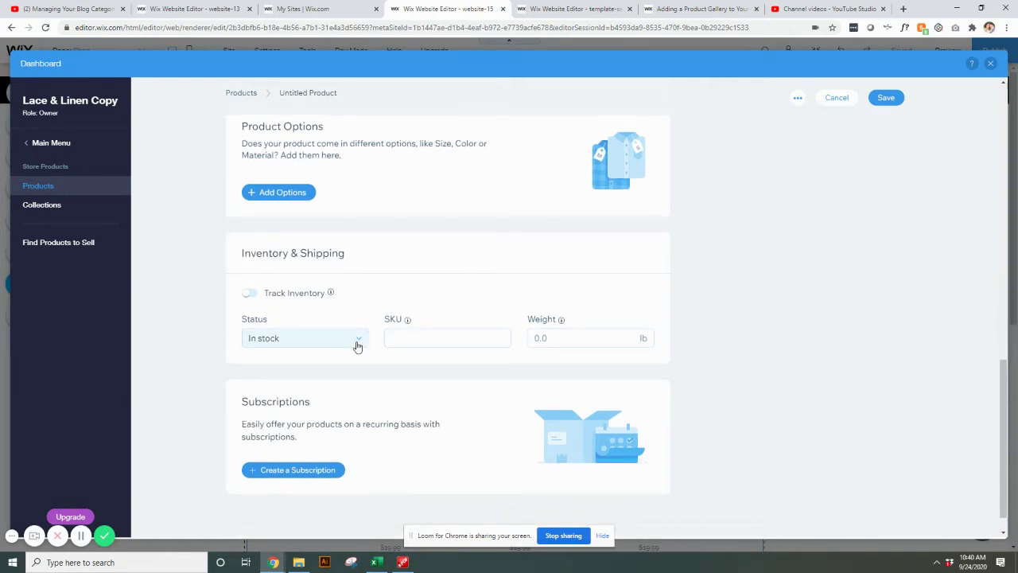
left_click(248, 292)
left_click(249, 293)
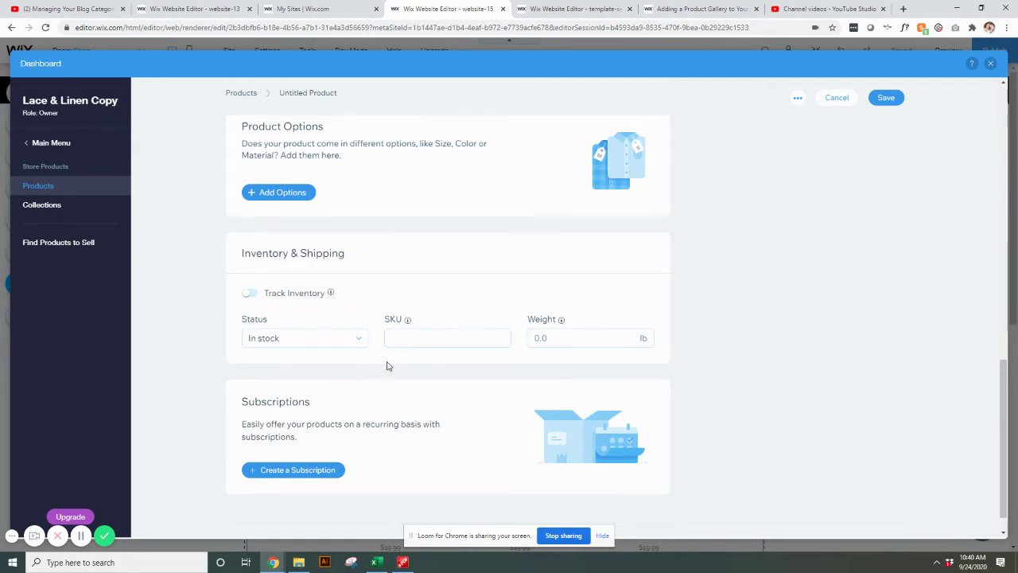
scroll(436, 364, "down", 1)
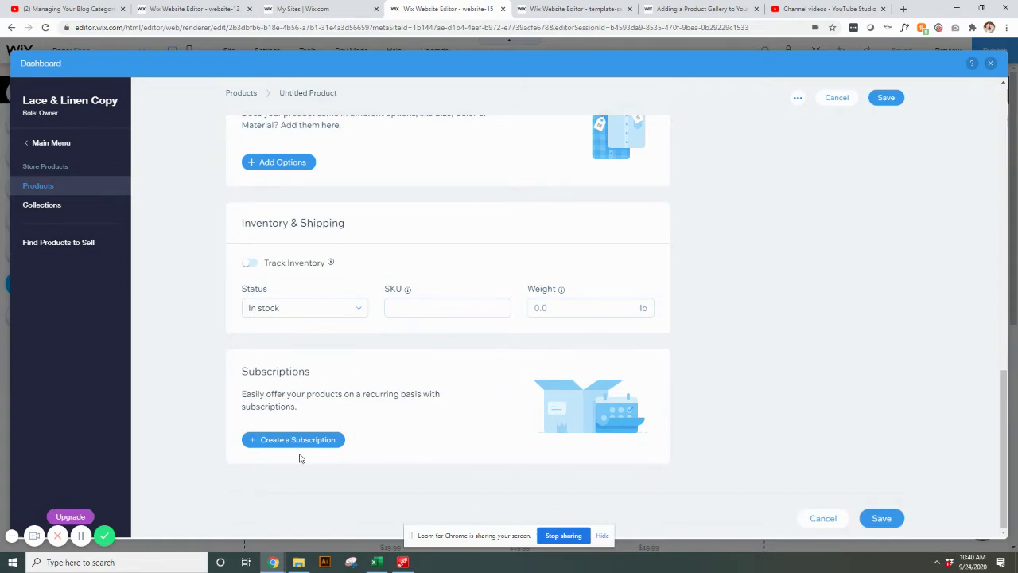
scroll(466, 438, "up", 10)
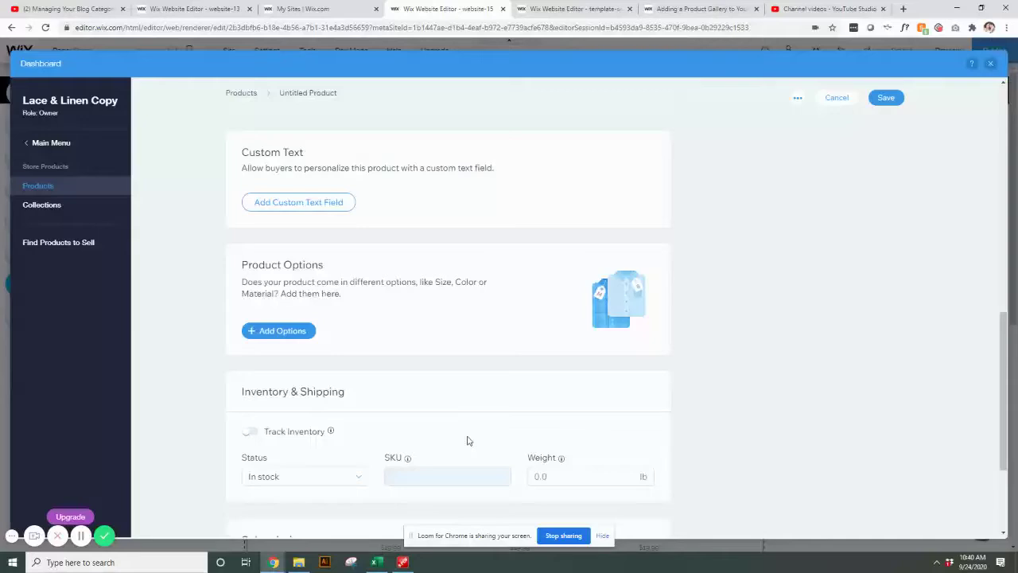
scroll(467, 438, "up", 3)
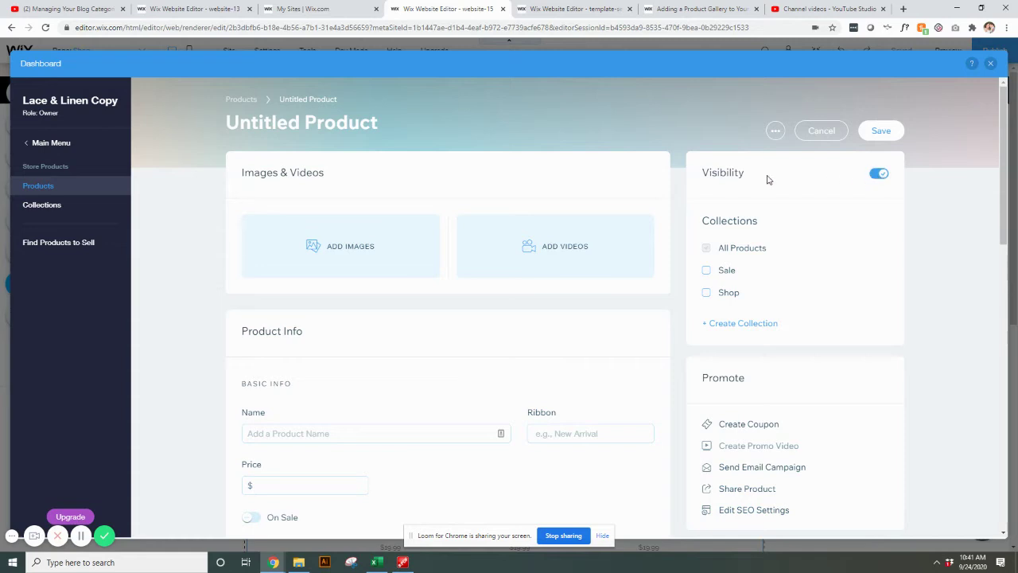
left_click(878, 176)
left_click(879, 176)
scroll(849, 255, "down", 3)
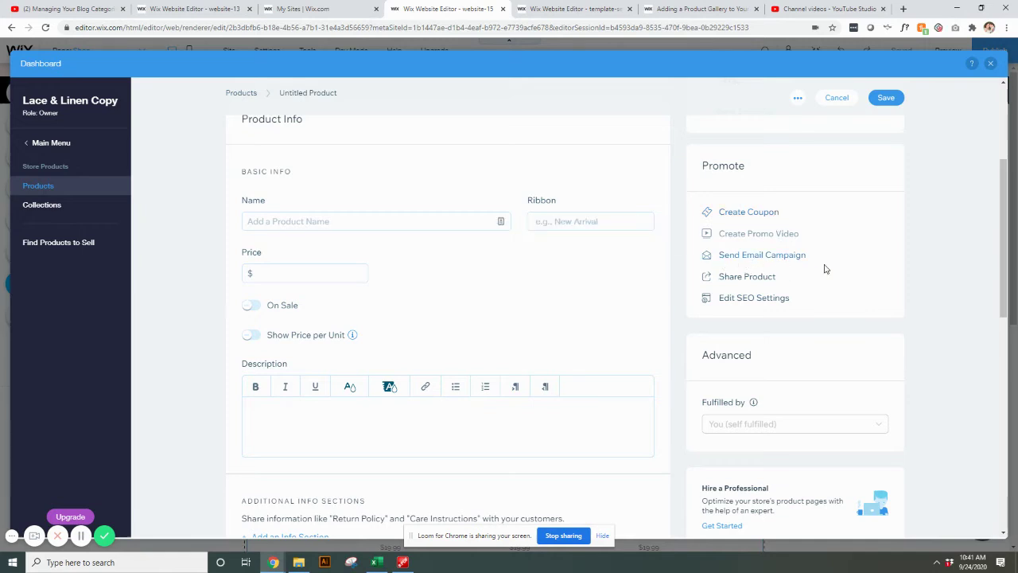
scroll(864, 280, "down", 1)
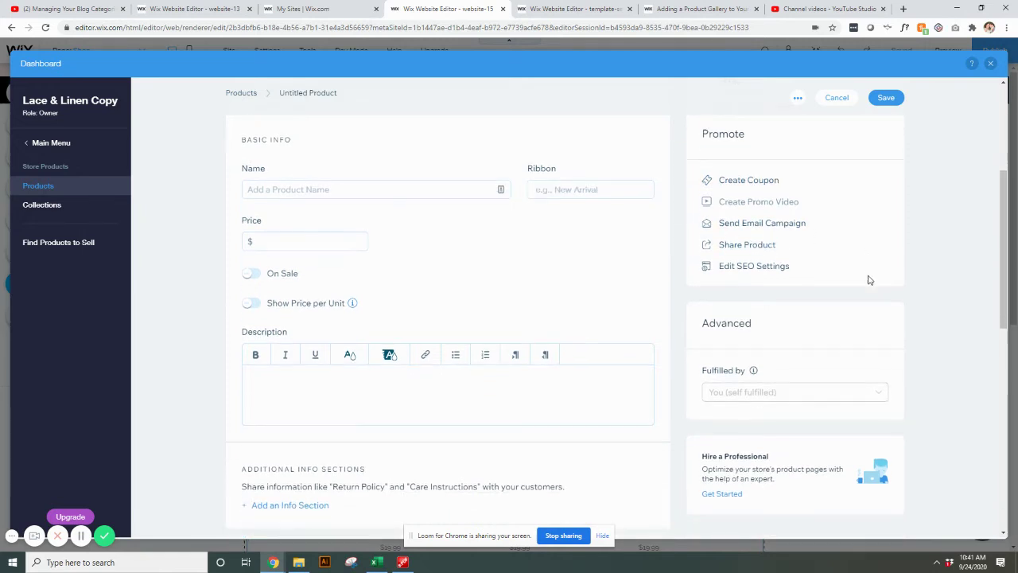
scroll(857, 250, "up", 1)
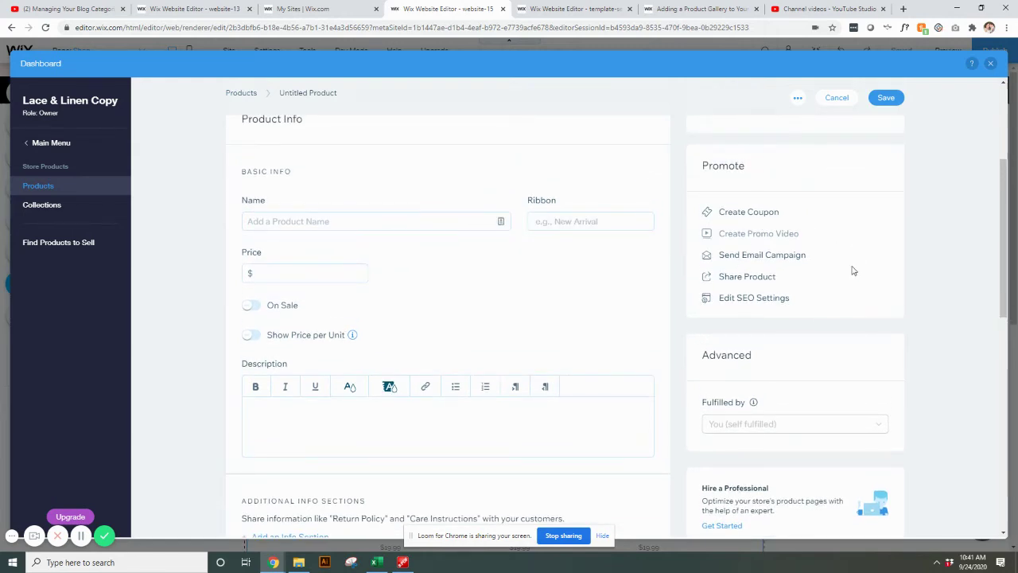
scroll(852, 270, "down", 2)
mouse_move(808, 318)
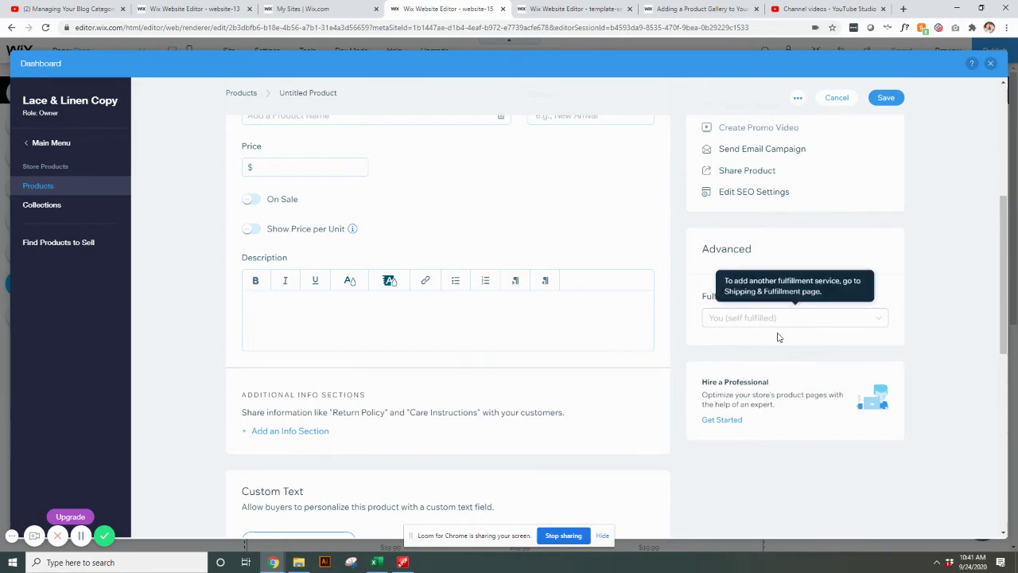
mouse_move(744, 320)
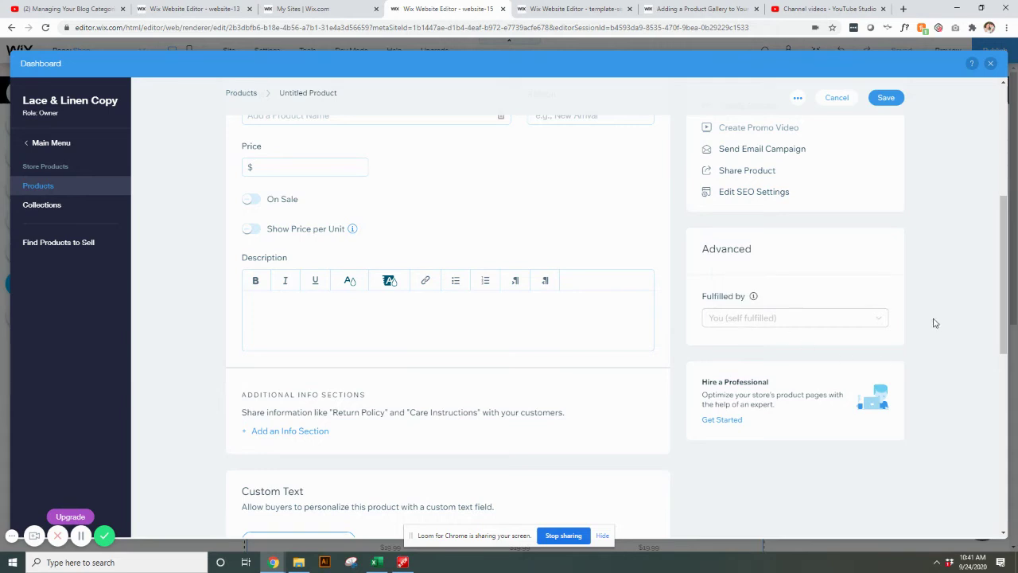
scroll(917, 305, "up", 3)
scroll(917, 305, "up", 1)
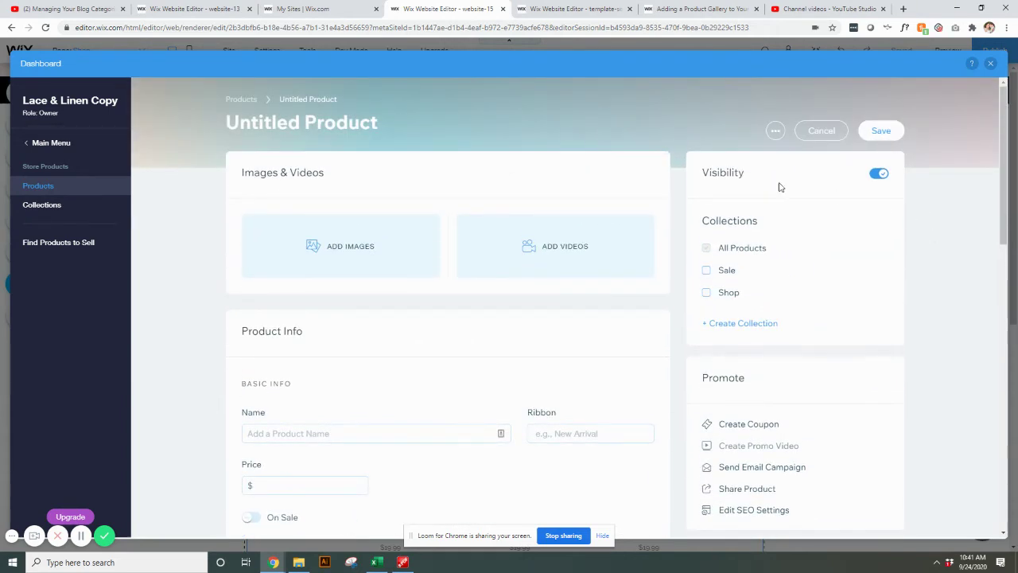
Leave the empty Untitled Product unsaved by discarding changes and returning to the 17-item Products list
left_click(882, 130)
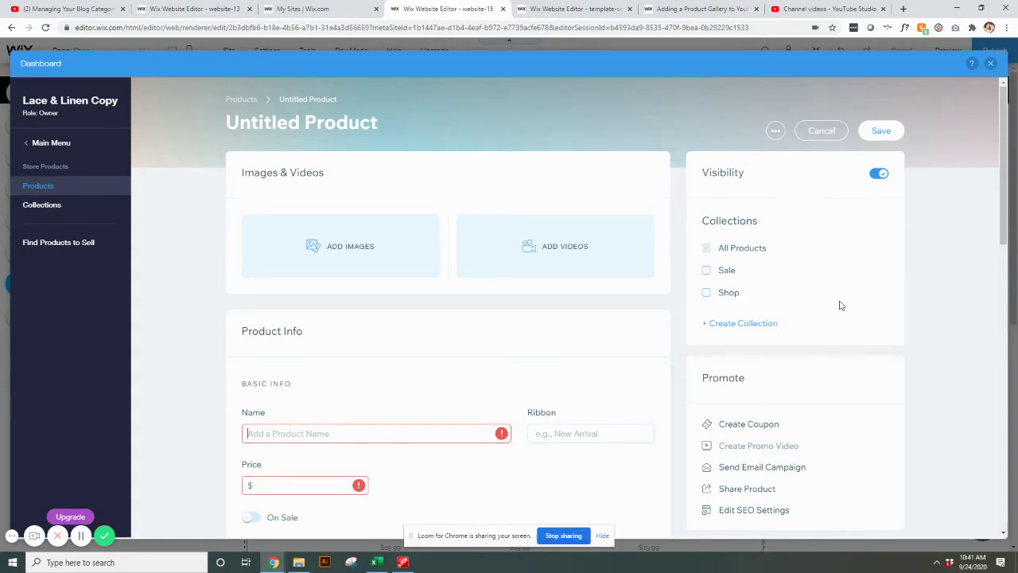
left_click(36, 185)
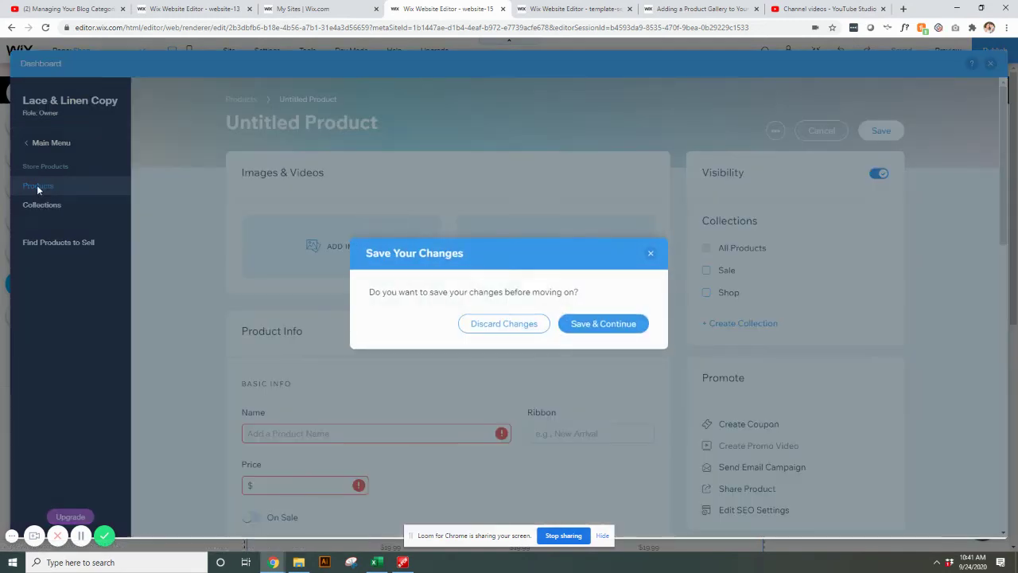
left_click(606, 324)
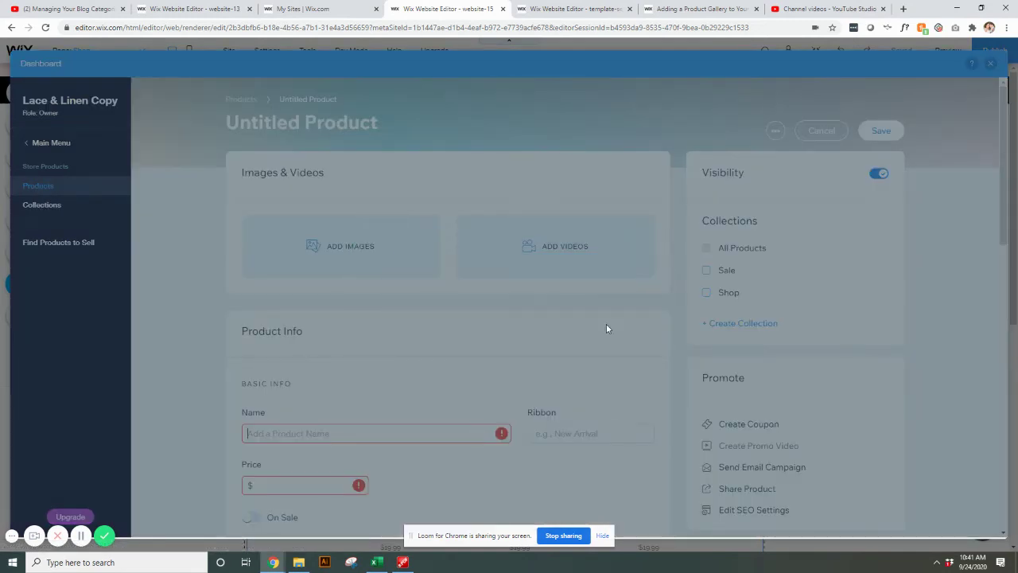
left_click(47, 188)
left_click(485, 325)
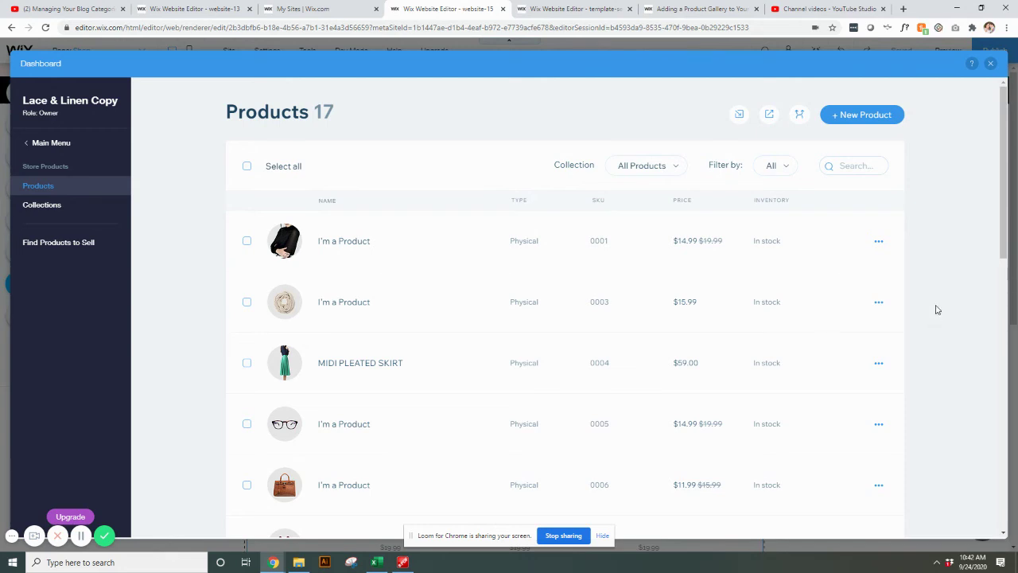
Hide and then unhide the first I'm a Product (SKU 0001), then open it for editing
left_click(879, 243)
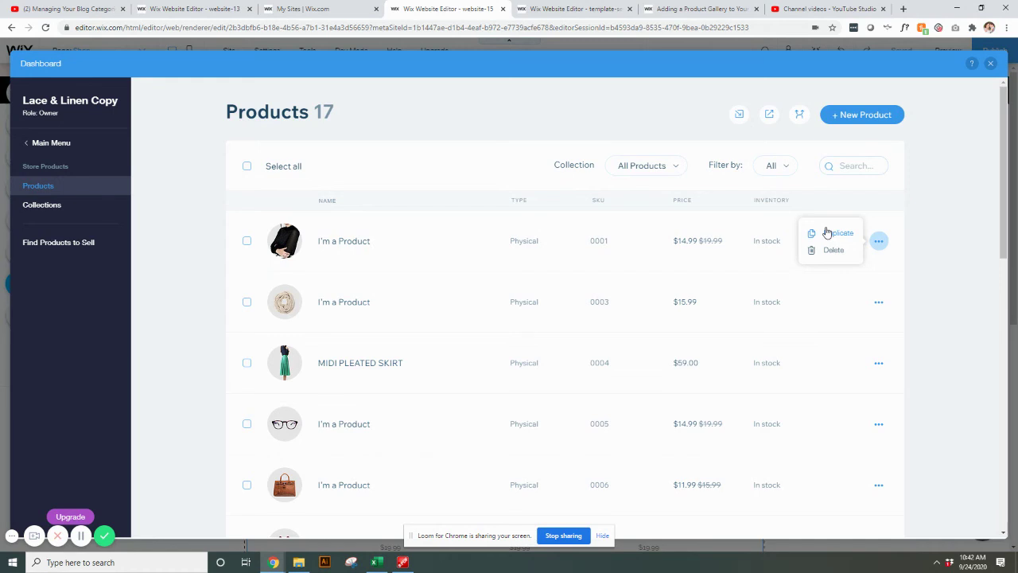
left_click(935, 284)
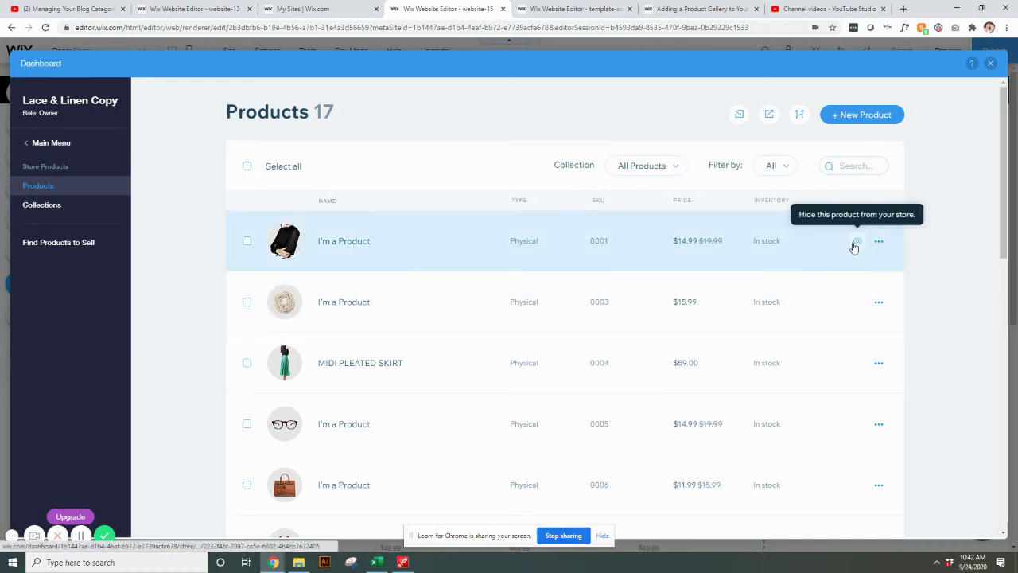
left_click(857, 244)
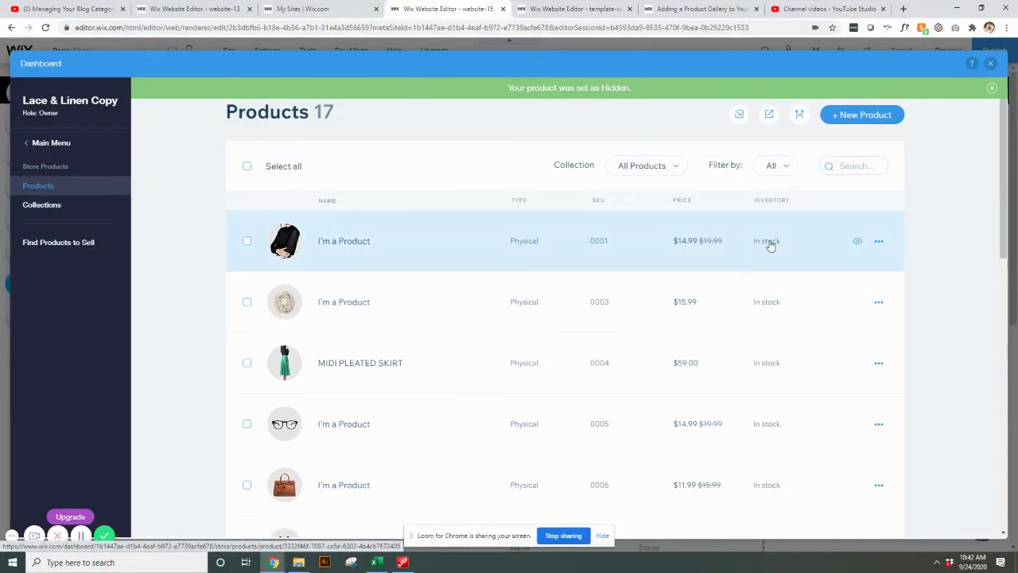
left_click(857, 240)
left_click(336, 244)
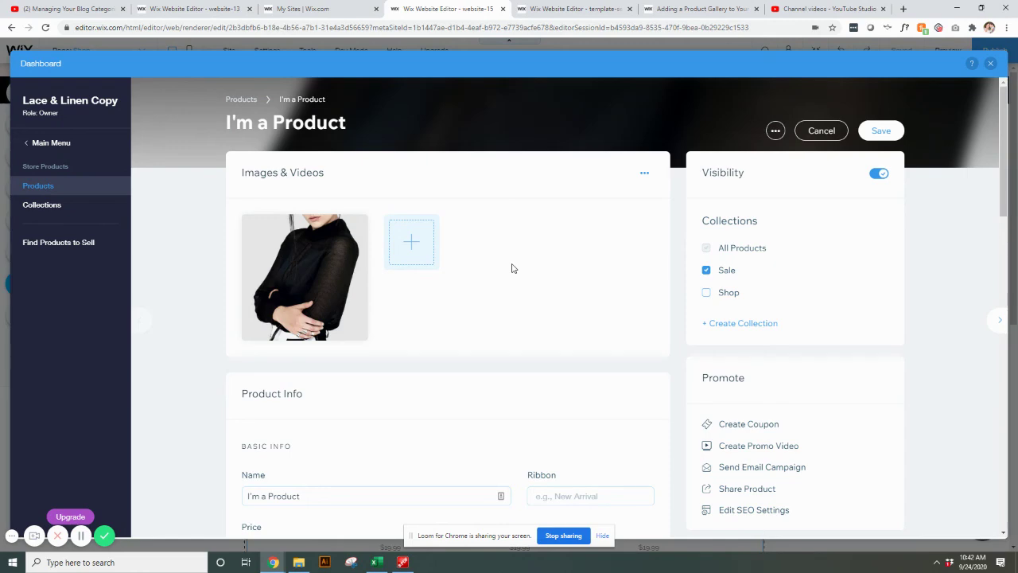
scroll(578, 267, "down", 7)
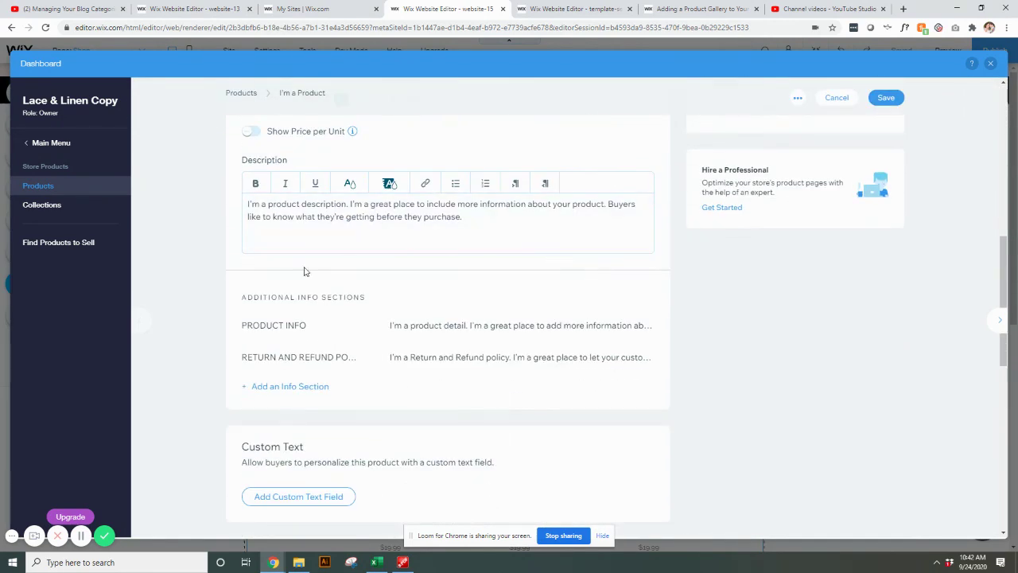
scroll(604, 435, "down", 5)
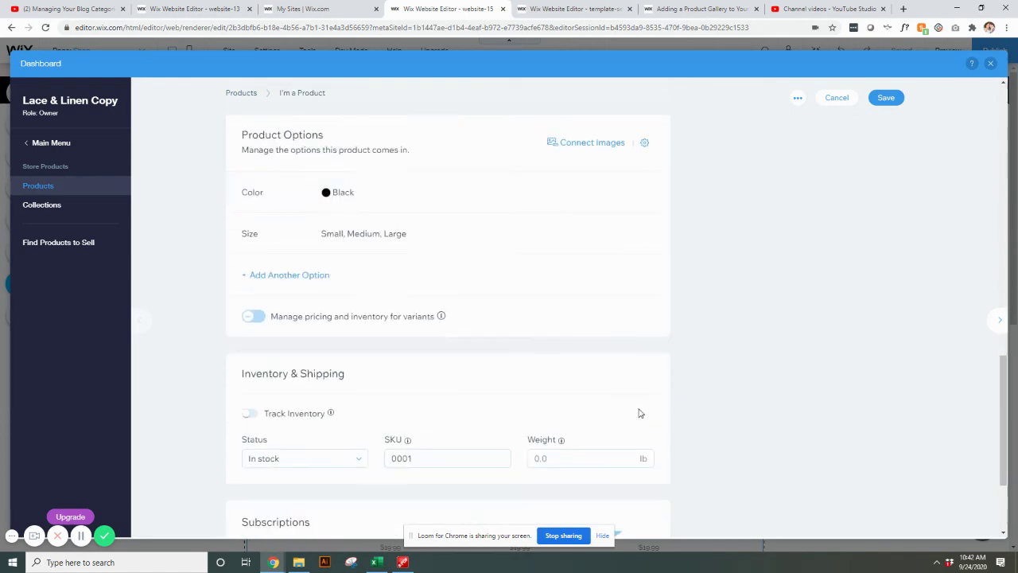
scroll(596, 368, "down", 2)
scroll(596, 365, "up", 15)
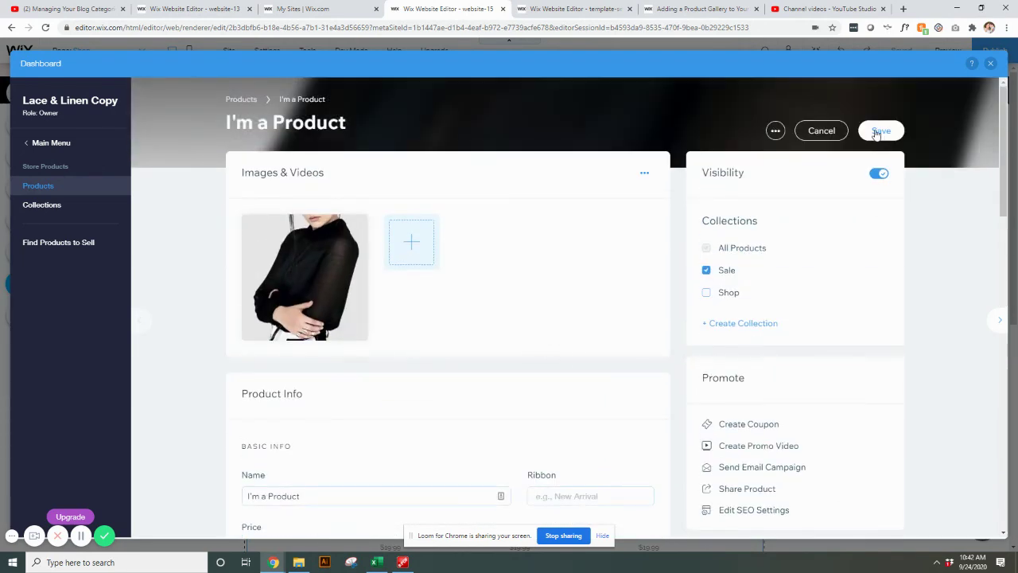
Save the I'm a Product edits and check the 17-item list showing SKU 0001 at $14.99
left_click(879, 131)
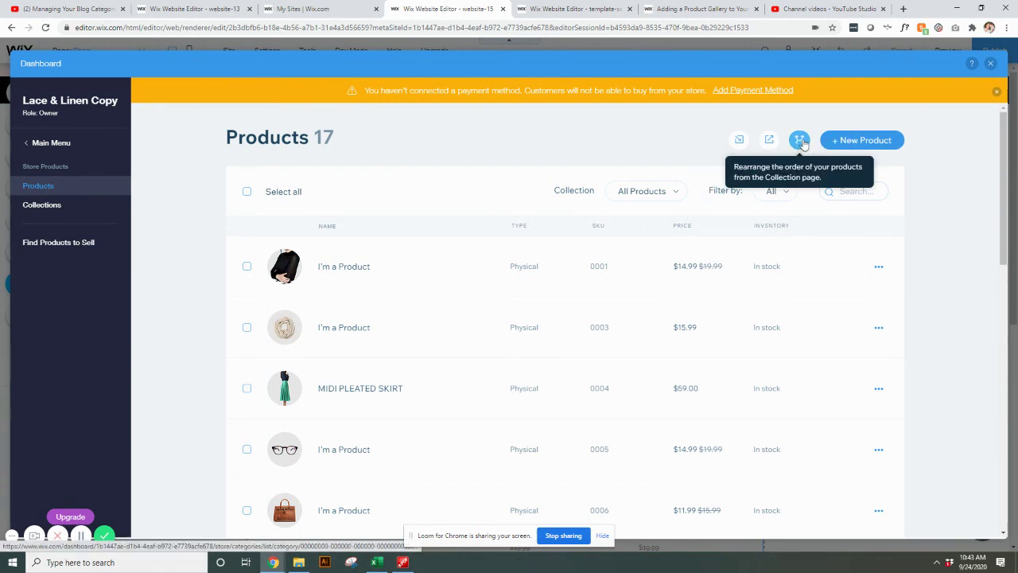
scroll(946, 342, "down", 6)
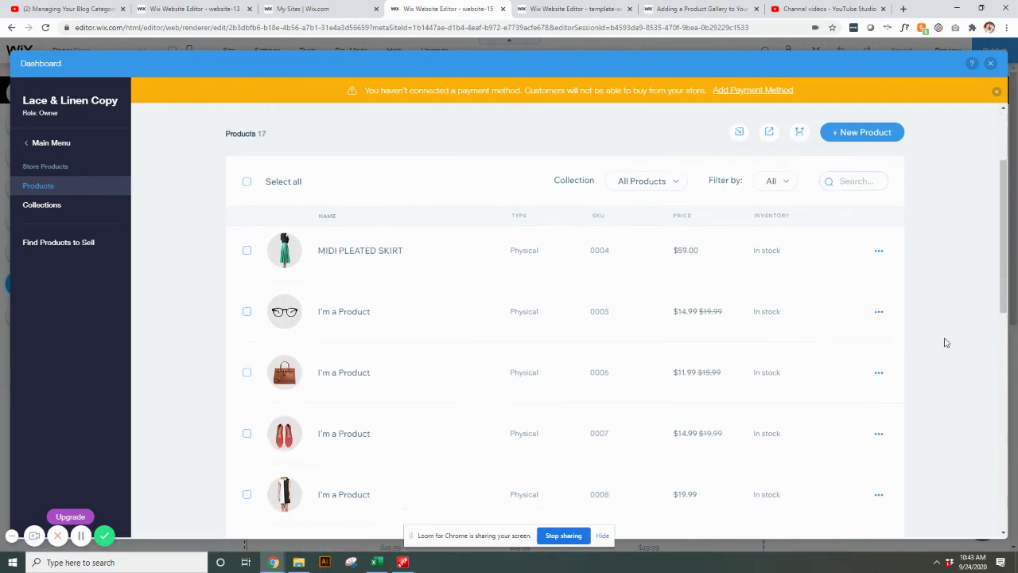
scroll(947, 342, "up", 6)
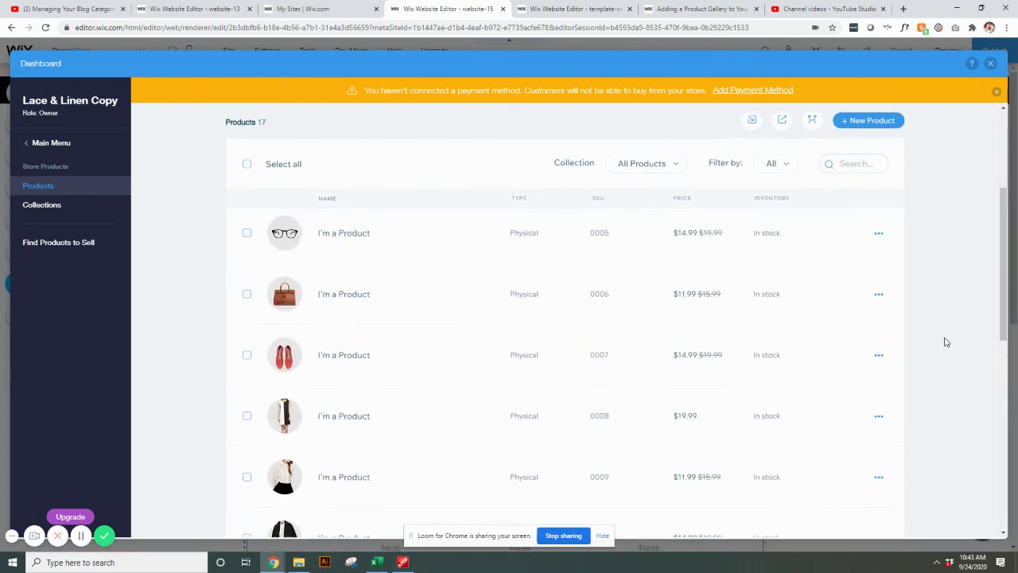